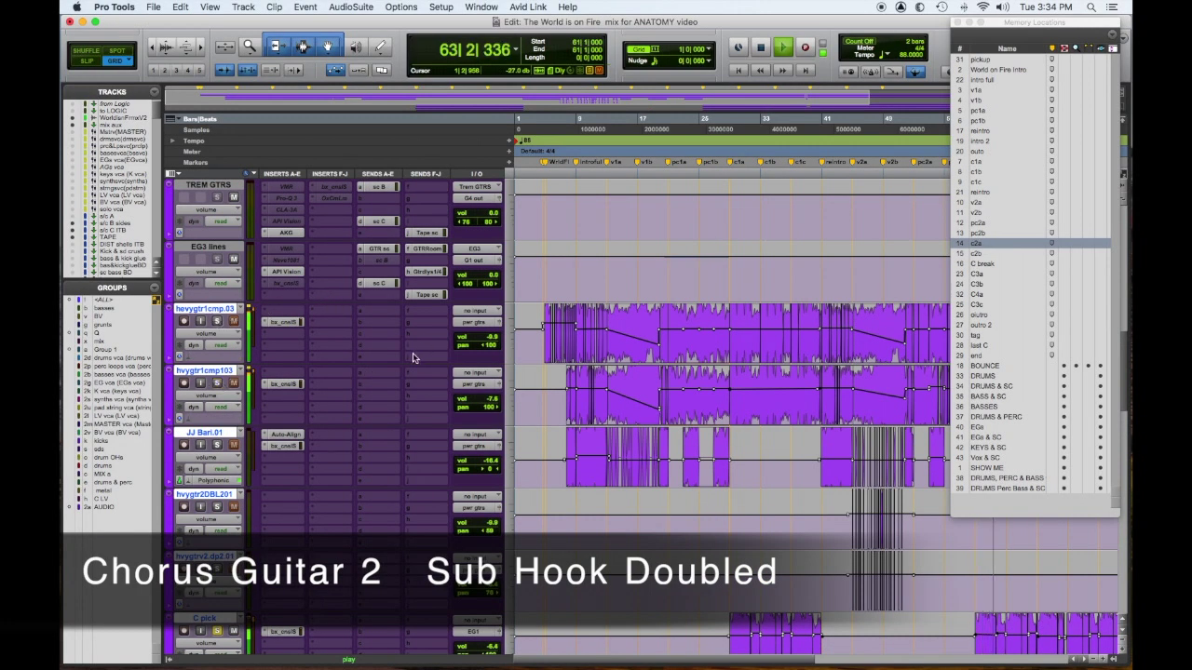
# Turn off solo on the C pick and C pick D tracks to isolate the C line EG guitars, and toggle playback.
pyautogui.scroll(-2, 413, 357)
pyautogui.scroll(-2, 413, 357)
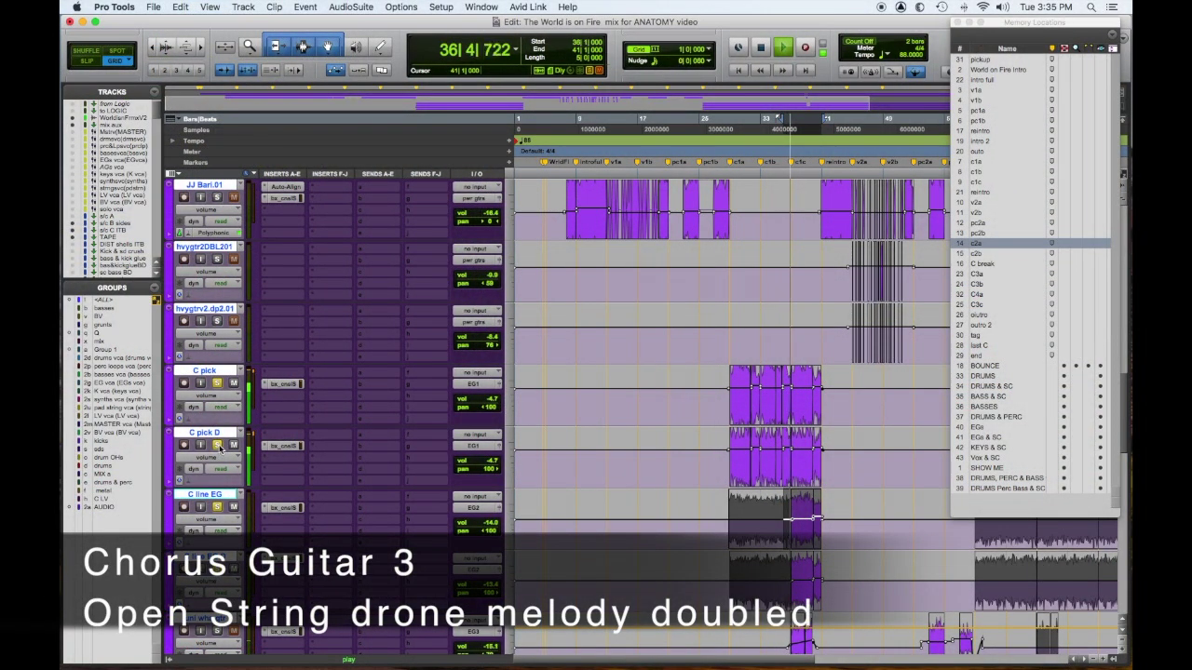
pyautogui.click(219, 383)
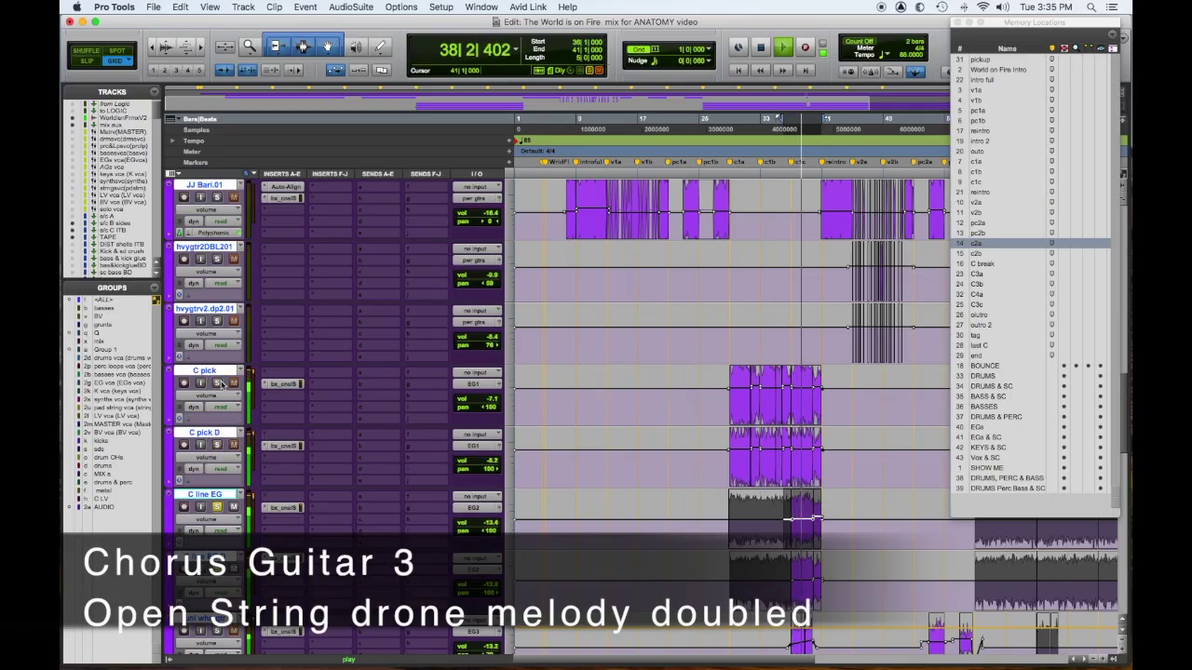
pyautogui.click(221, 446)
pyautogui.press('space')
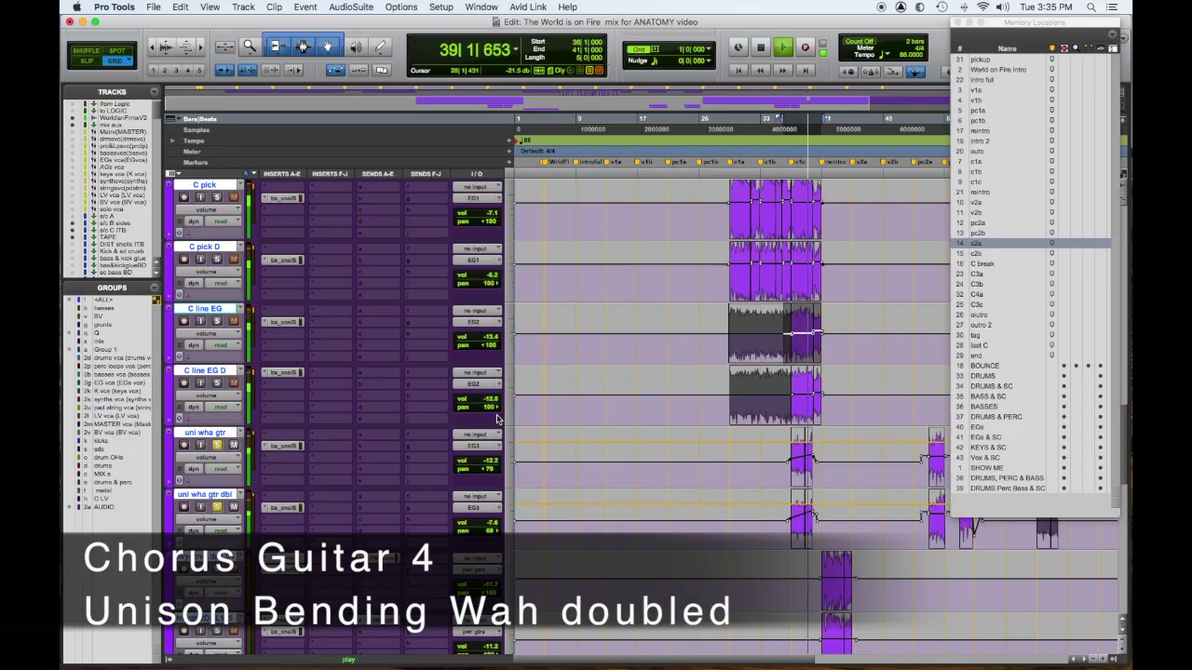
# Solo C pick D with the other chorus guitar tracks, place the cursor at bar 32 and play from there.
pyautogui.press('space')
pyautogui.click(218, 260)
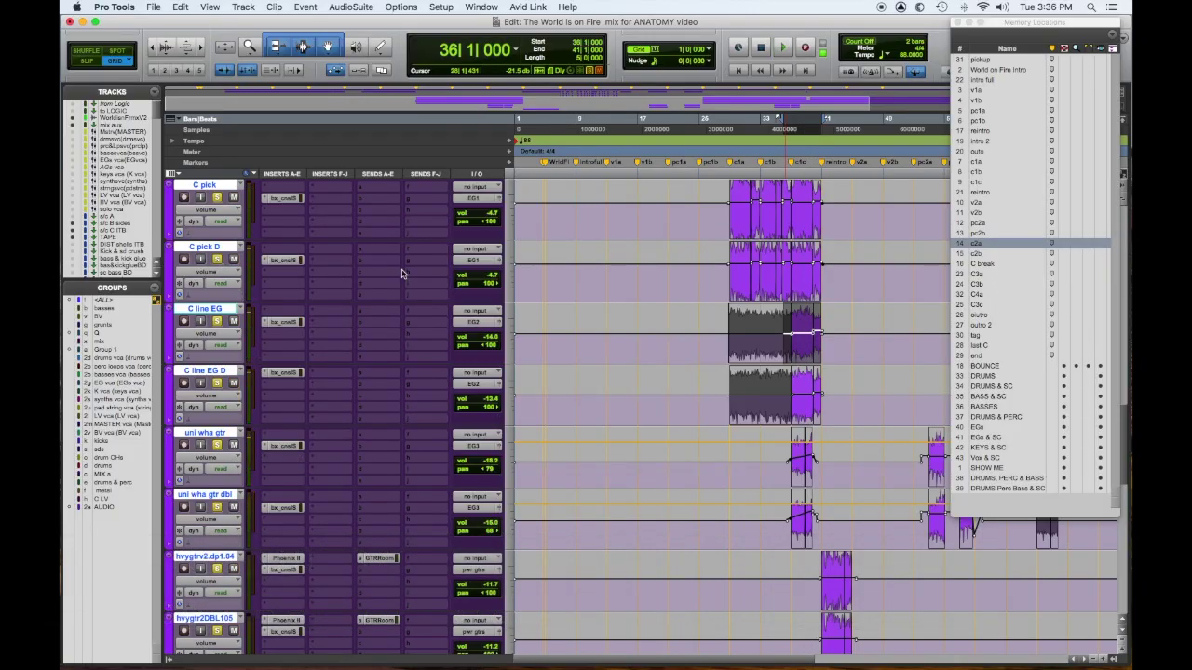
pyautogui.click(750, 454)
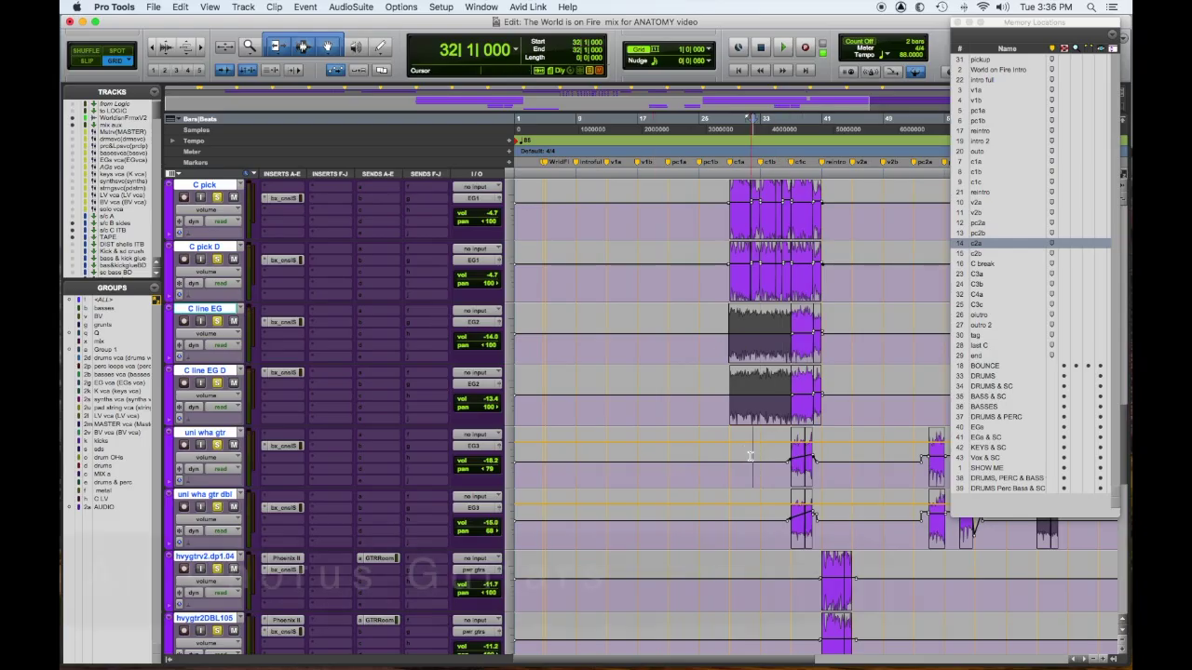
pyautogui.press('space')
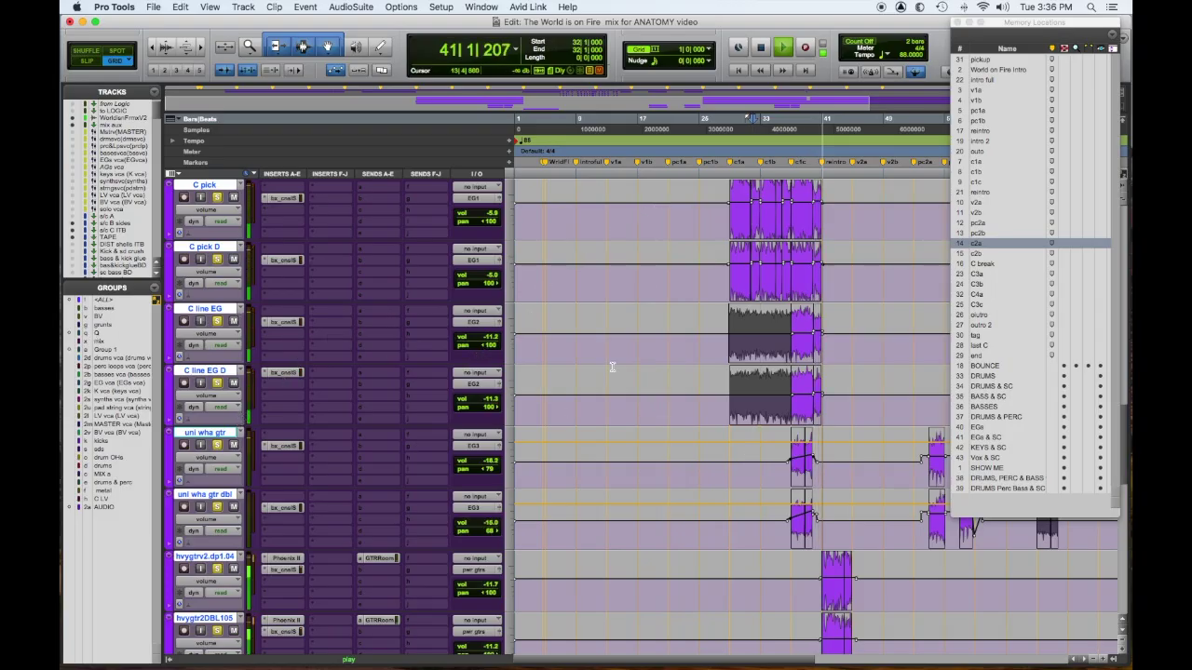
# Review the heavy guitar and JJ Bari tracks during playback of the reintro from bar 41, and stop playback.
pyautogui.scroll(2, 610, 368)
pyautogui.scroll(2, 613, 368)
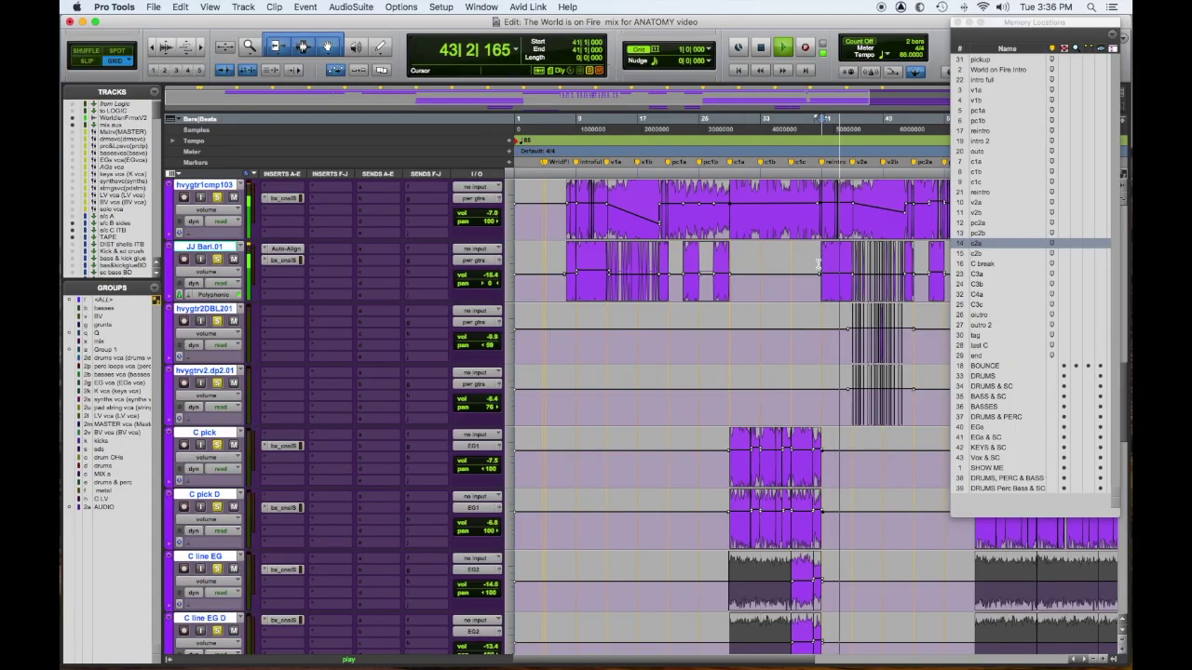
pyautogui.press('space')
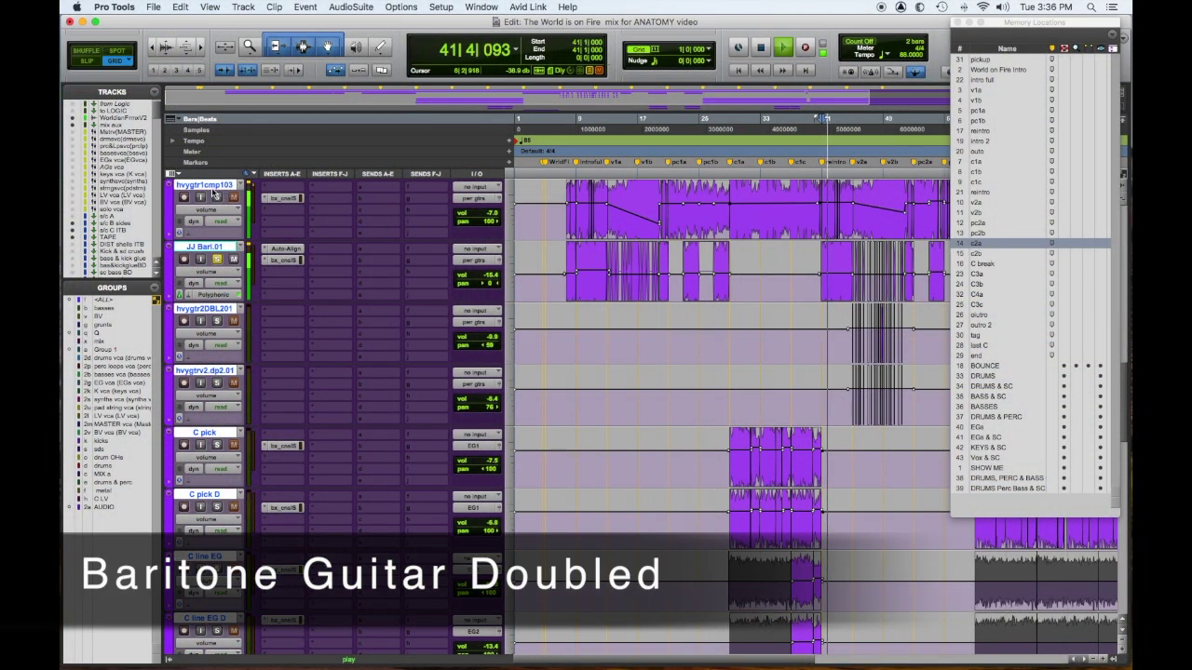
# Solo the doubled octave riff guitar tracks hvygtrv2.dp1.04 and hvygtr2DBL105 during the reintro.
pyautogui.scroll(2, 290, 246)
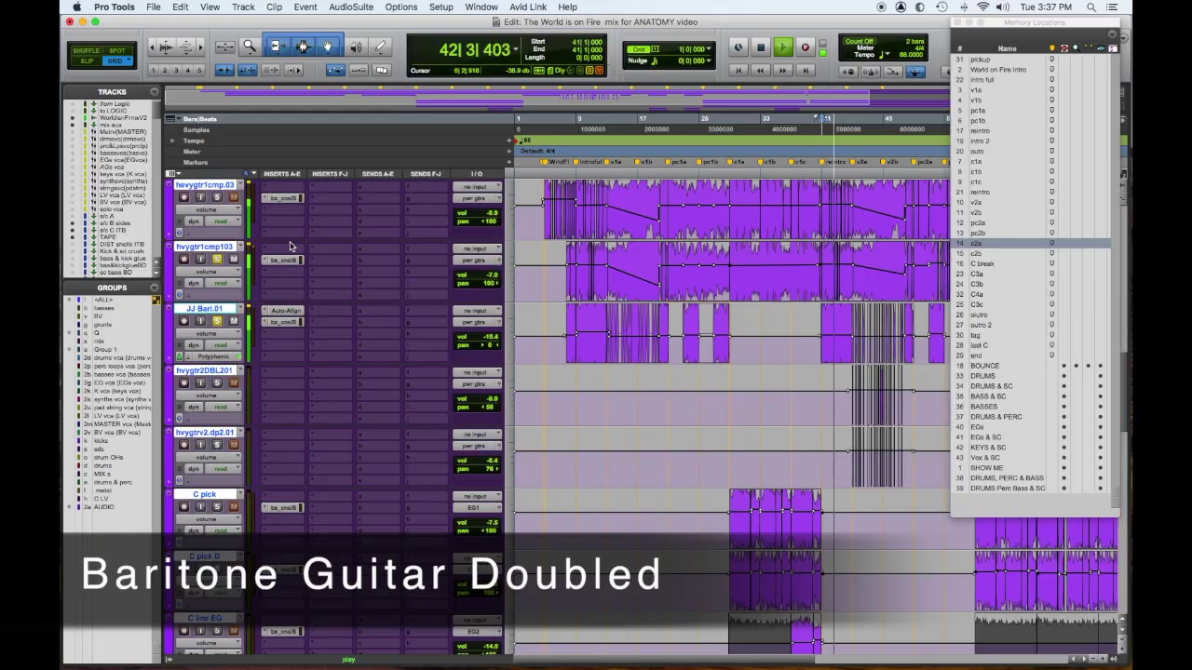
pyautogui.scroll(-7, 434, 399)
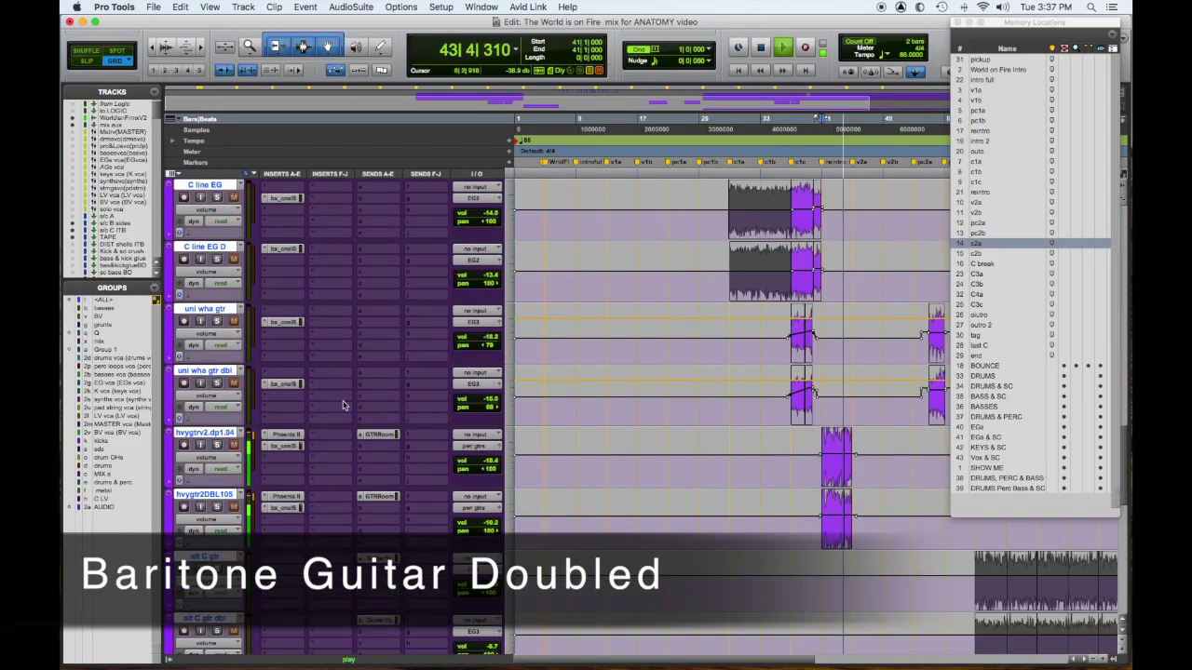
pyautogui.click(217, 444)
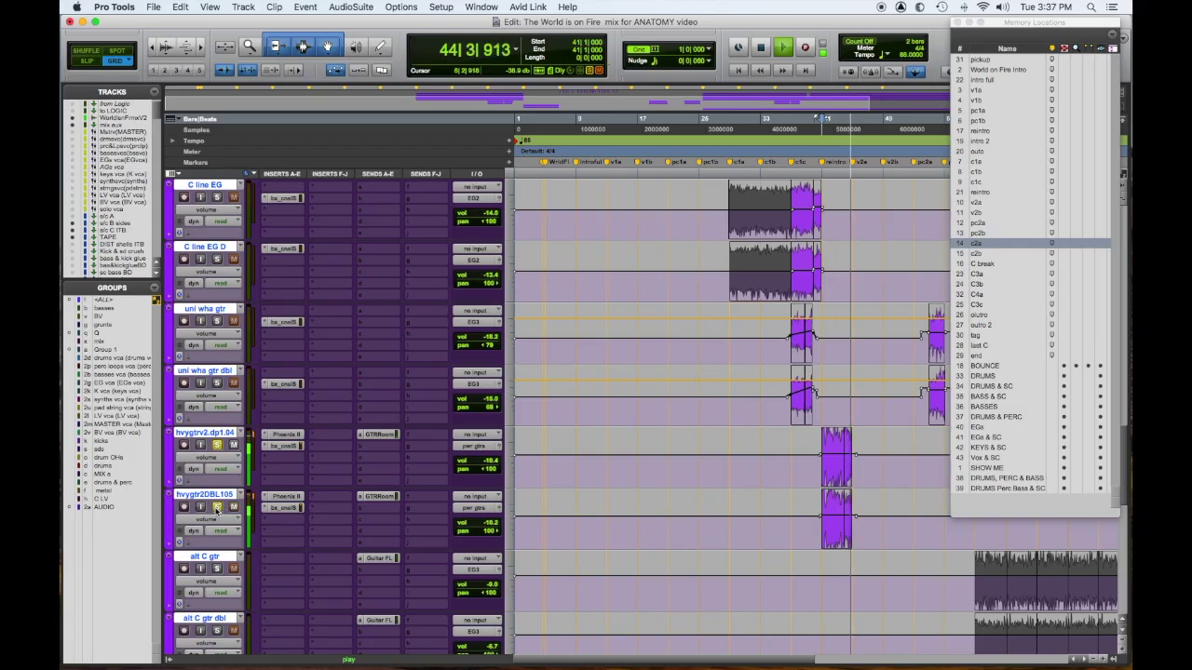
pyautogui.click(217, 508)
pyautogui.click(217, 446)
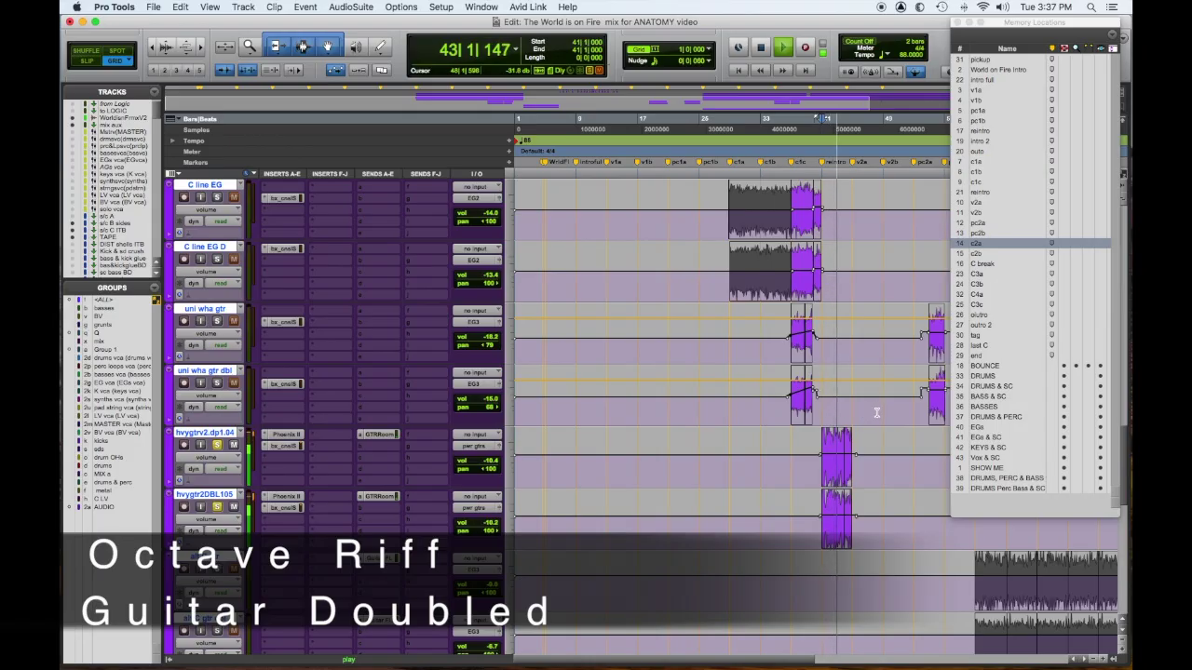
# Stop playback and select bars 55 to 61 on the uni wha gtr tracks in the second pre-chorus.
pyautogui.scroll(-1, 876, 413)
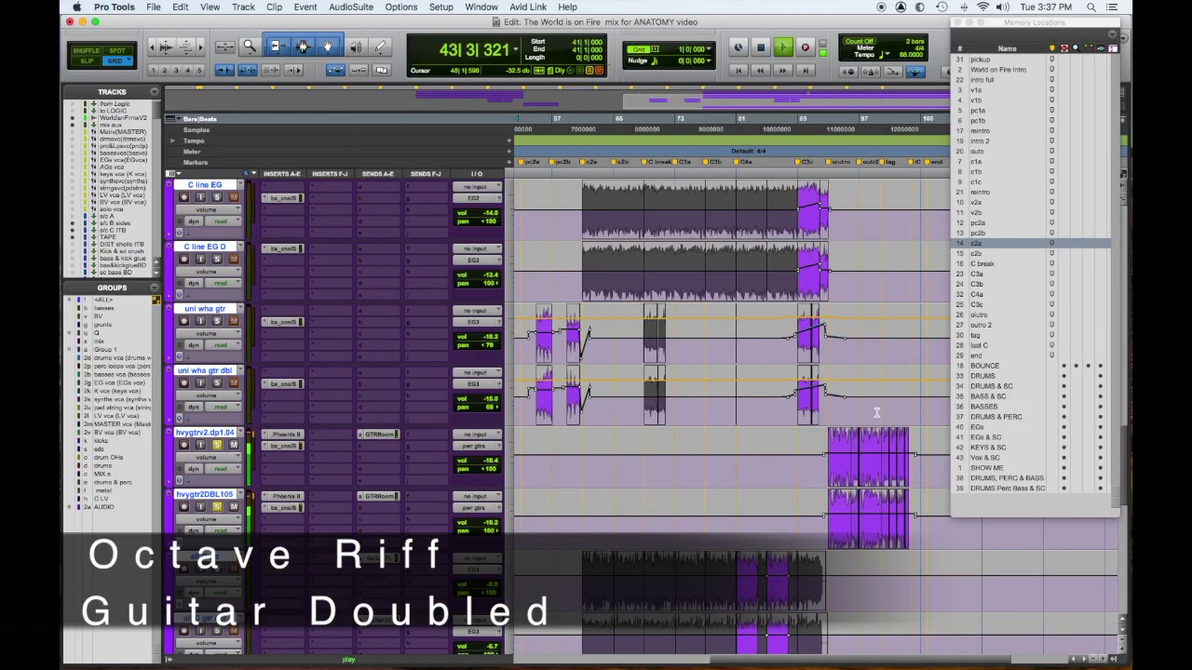
pyautogui.scroll(2, 876, 412)
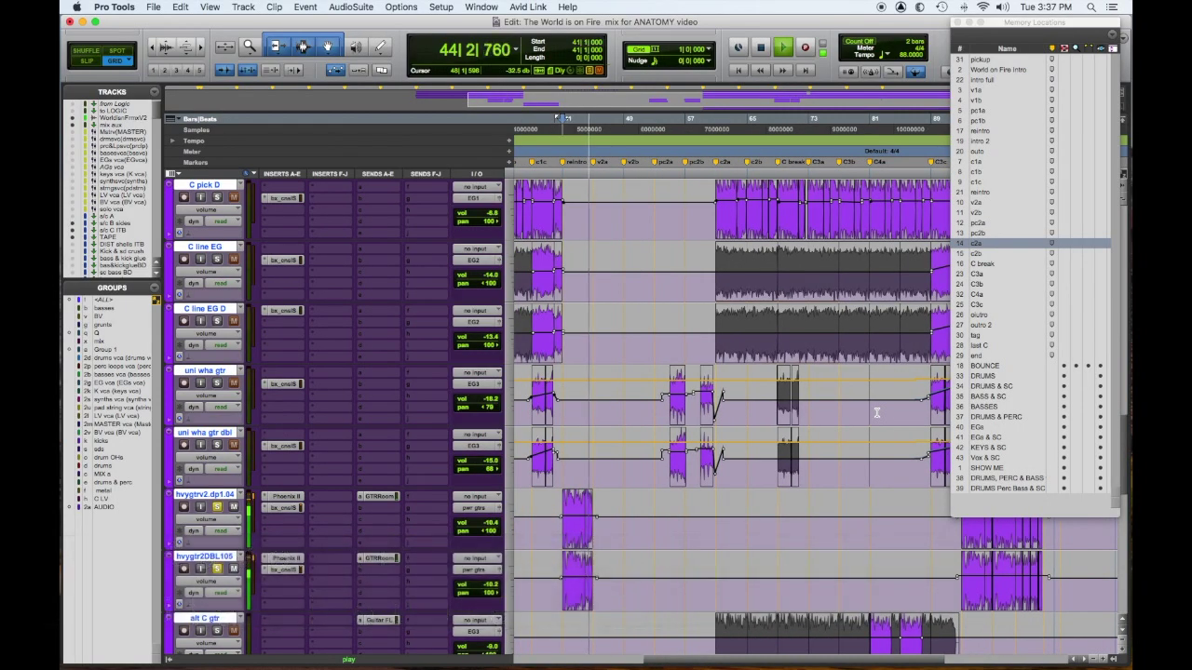
pyautogui.press('space')
pyautogui.moveTo(668, 391); pyautogui.dragTo(715, 444)
# Solo the doubled pre-chorus guitar tracks pc gtr 2.01 and pc gtr 2. dbl, and start playback.
pyautogui.scroll(6, 697, 446)
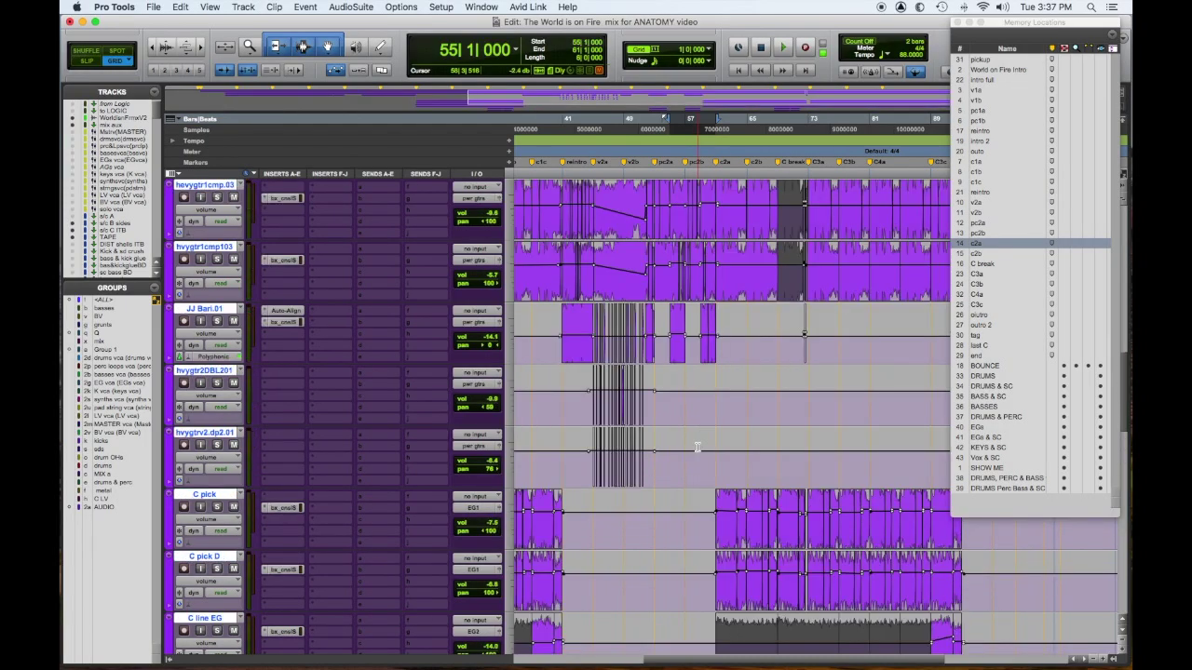
pyautogui.scroll(-8, 697, 447)
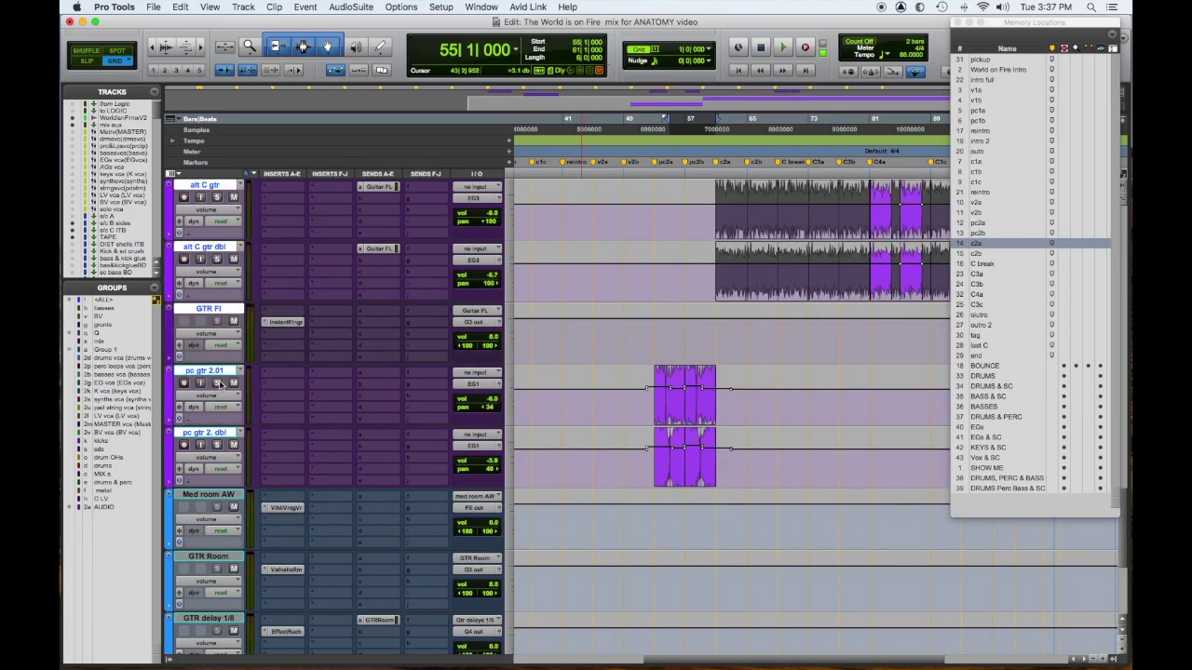
pyautogui.click(217, 445)
pyautogui.press('space')
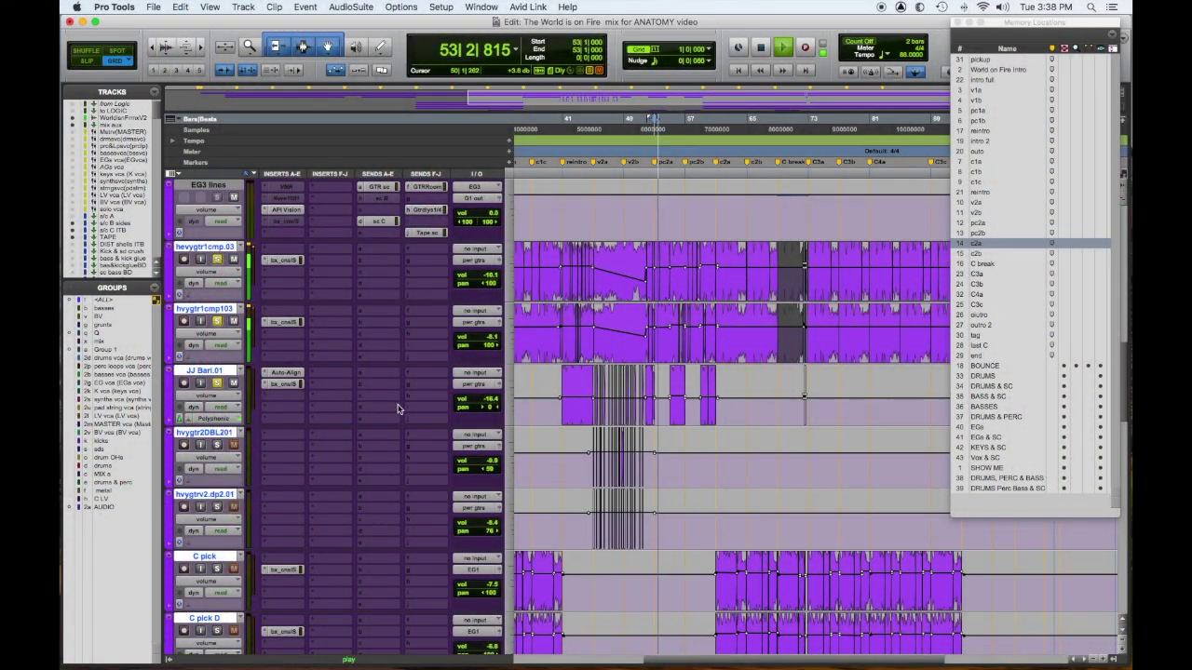
# Listen to all the pre-chorus guitars from bar 53 while following the soloed tracks down the session, and stop playback.
pyautogui.scroll(-5, 651, 480)
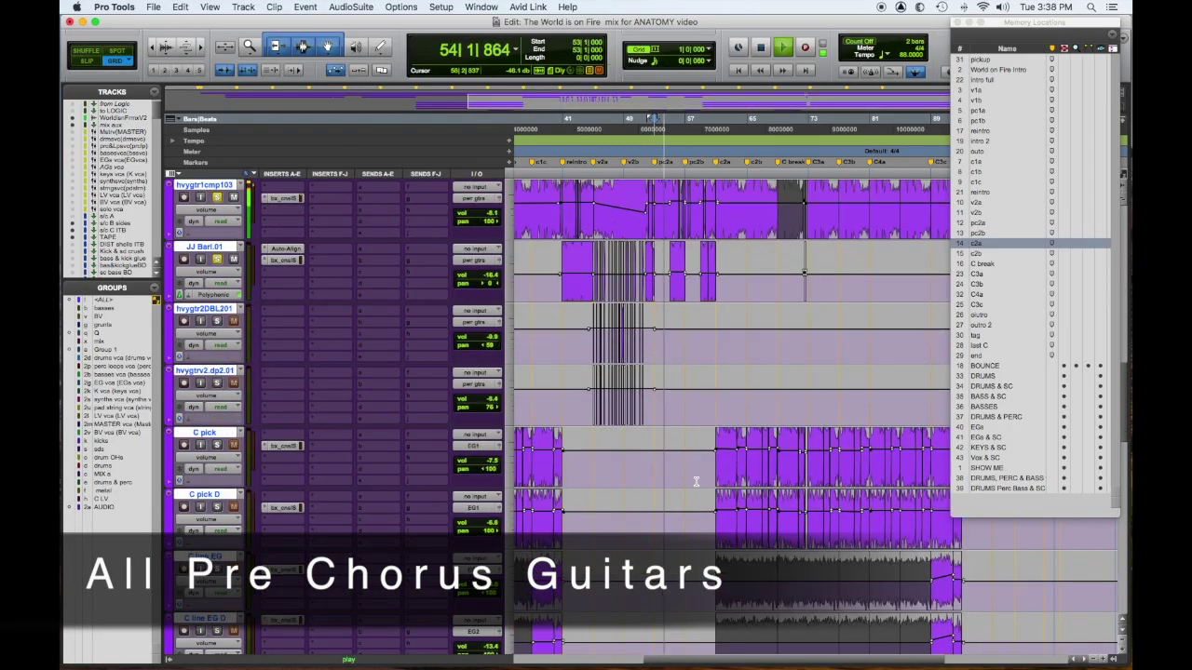
pyautogui.scroll(-4, 695, 481)
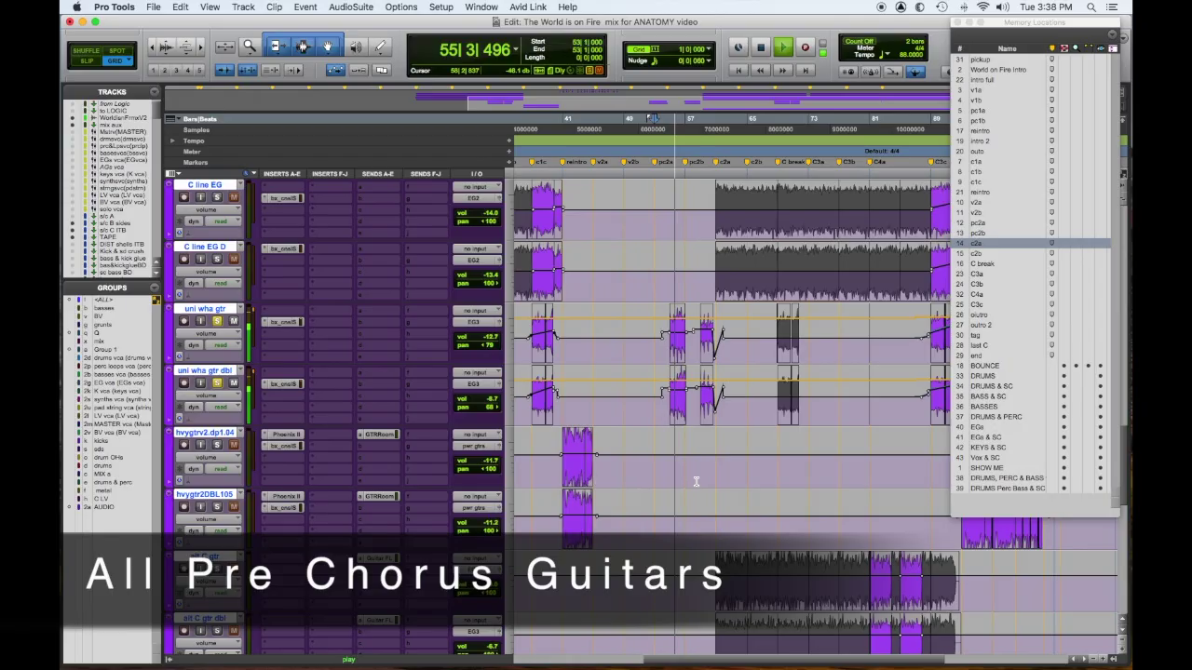
pyautogui.scroll(-1, 695, 481)
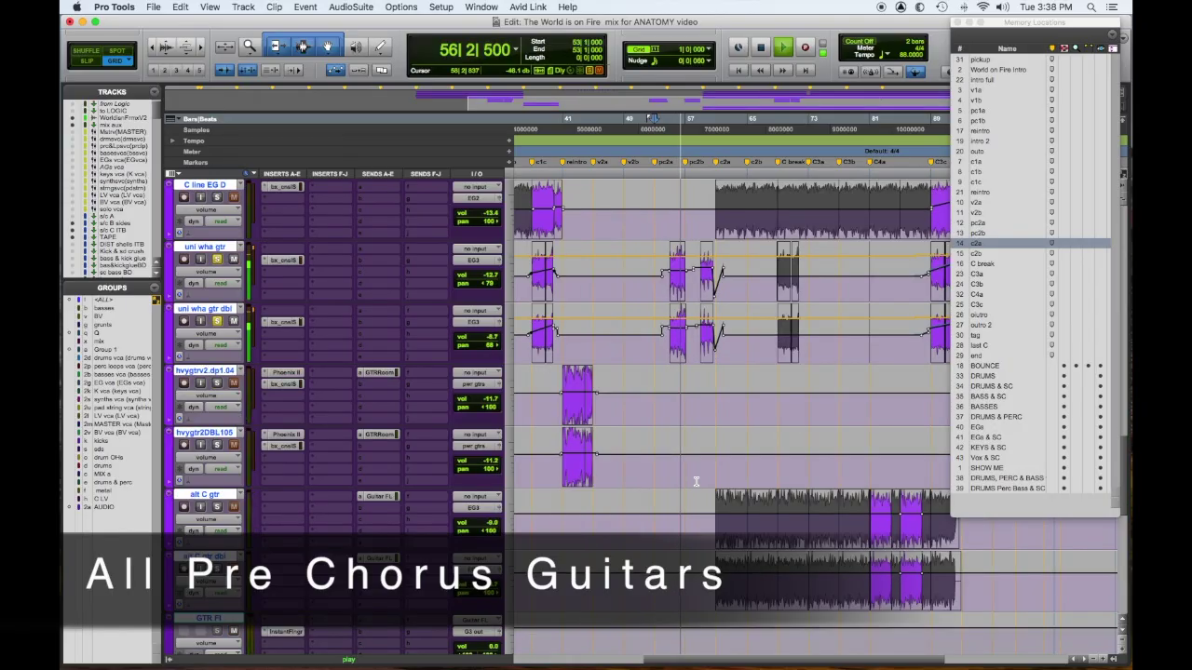
pyautogui.scroll(-1, 695, 482)
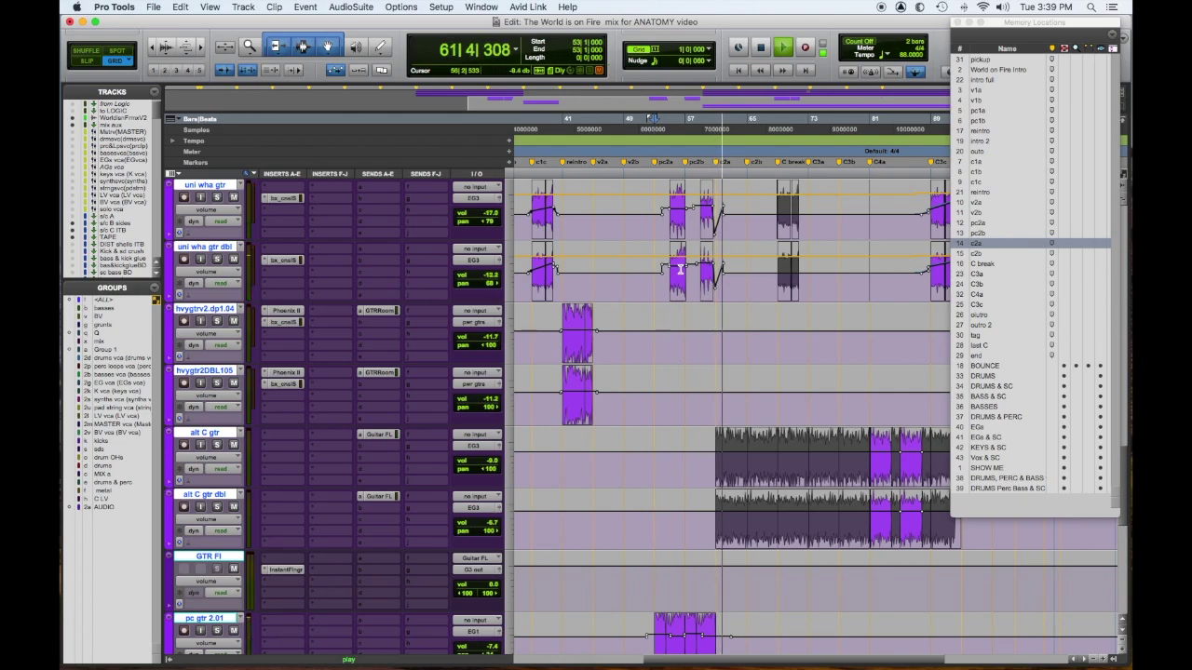
pyautogui.press('space')
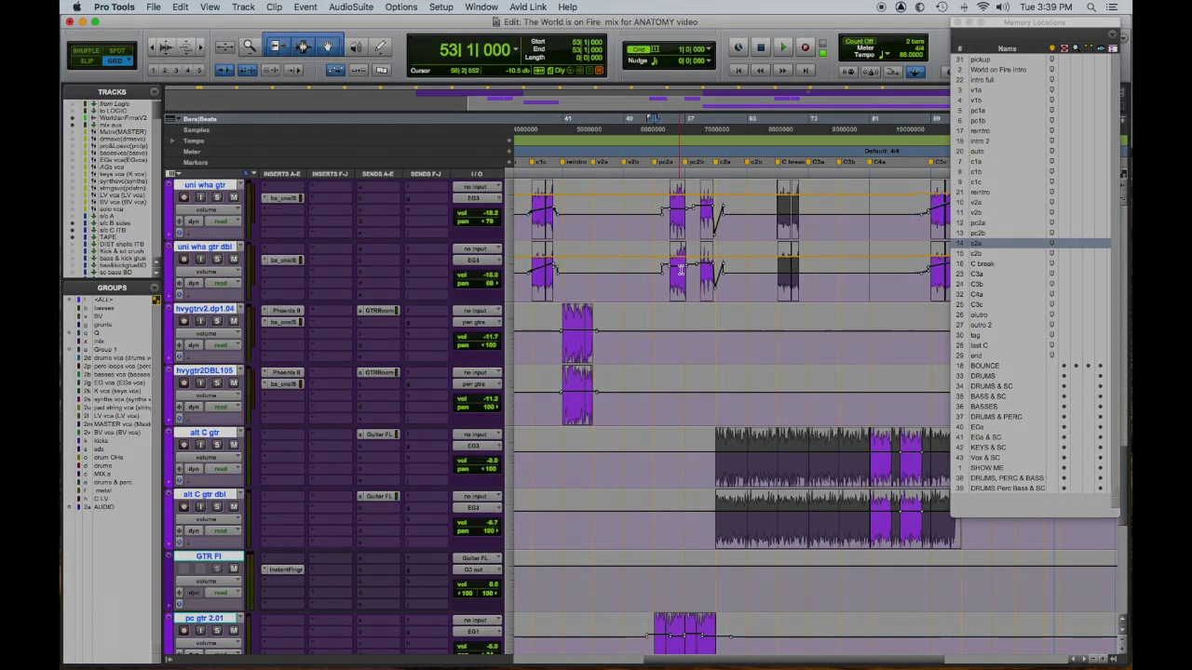